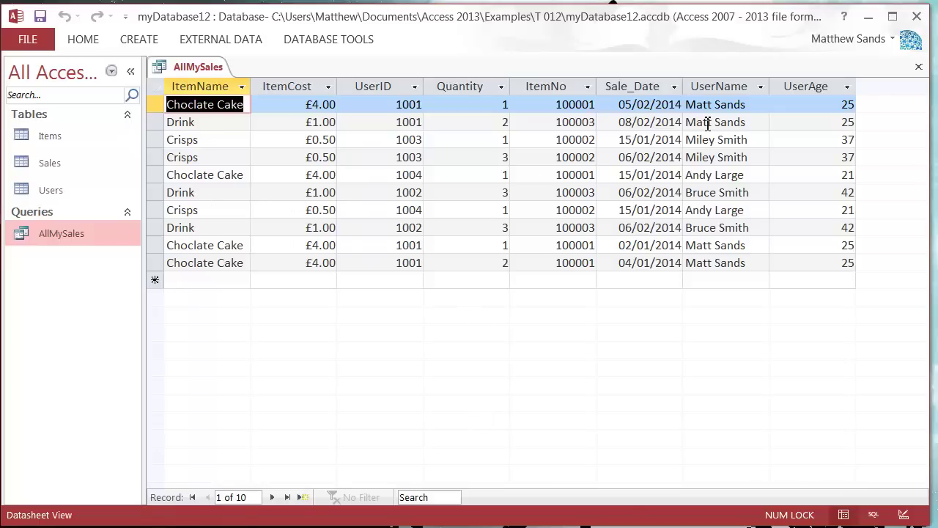
# Review the user names on the AllMySales result rows, then close the query
pyautogui.click(750, 122)
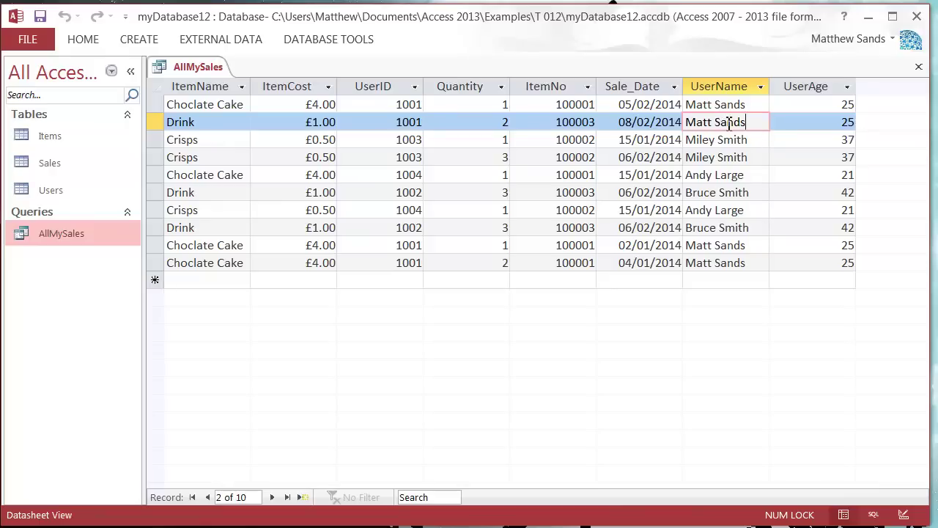
pyautogui.moveTo(747, 122); pyautogui.dragTo(687, 122)
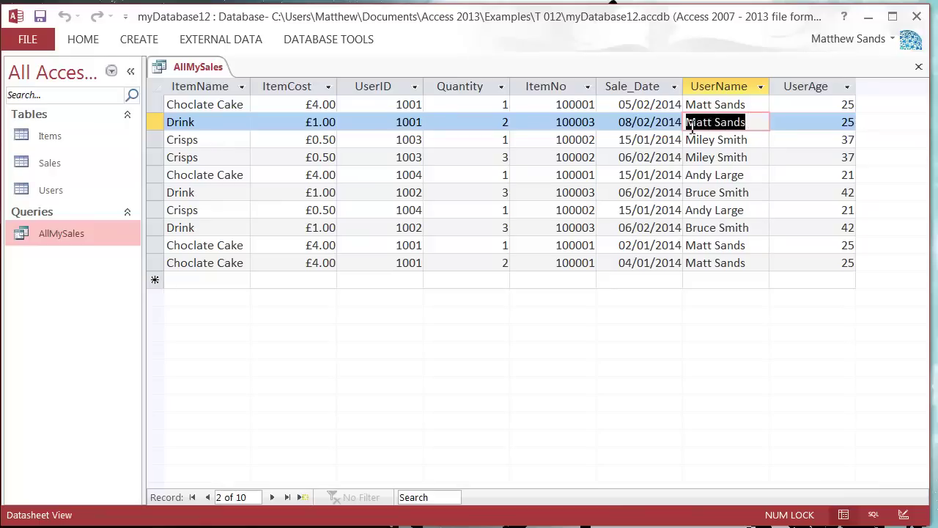
pyautogui.click(740, 139)
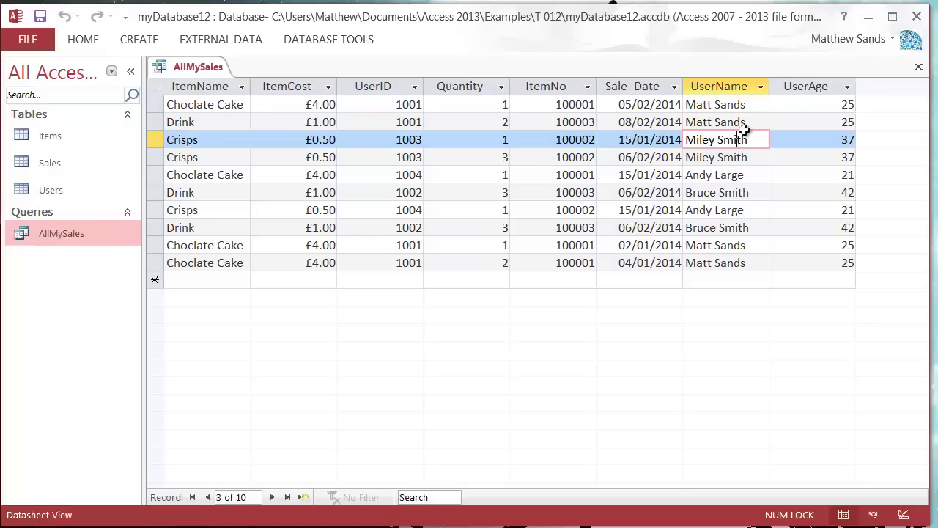
pyautogui.click(744, 125)
pyautogui.rightClick(193, 70)
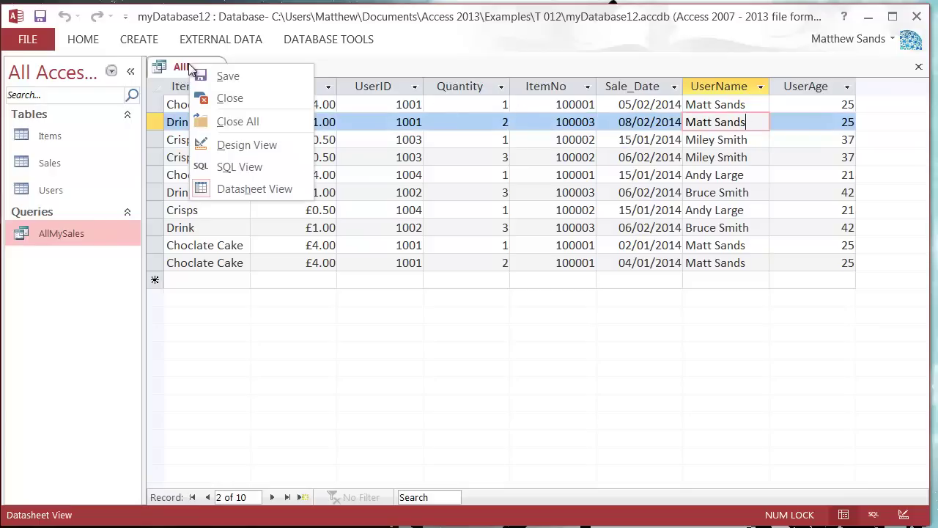
pyautogui.click(246, 99)
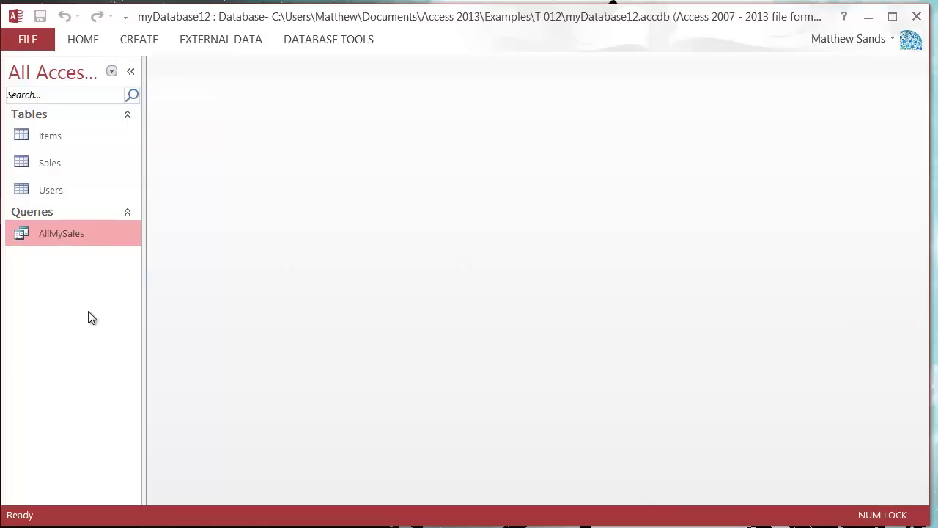
# Copy the AllMySales query and paste it as a new query named MattSales
pyautogui.rightClick(56, 235)
pyautogui.click(125, 405)
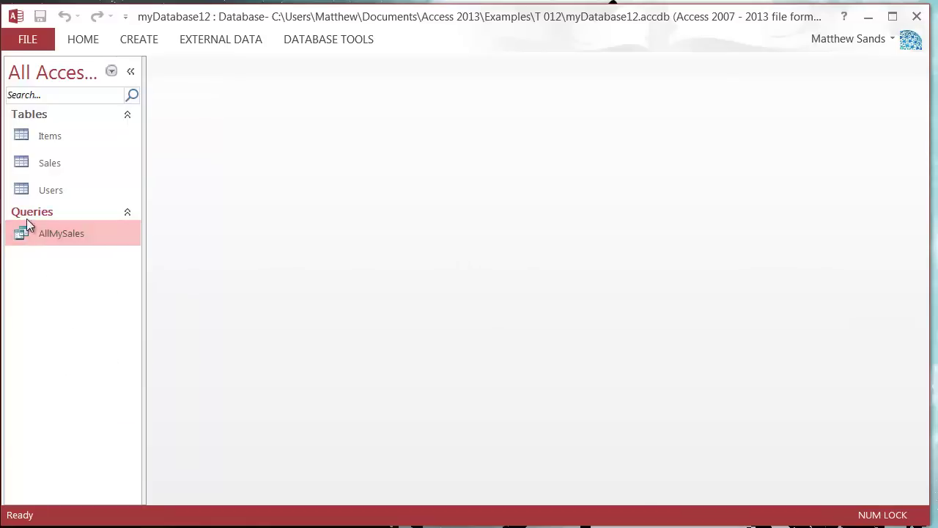
pyautogui.click(29, 212)
pyautogui.click(58, 211)
pyautogui.rightClick(45, 265)
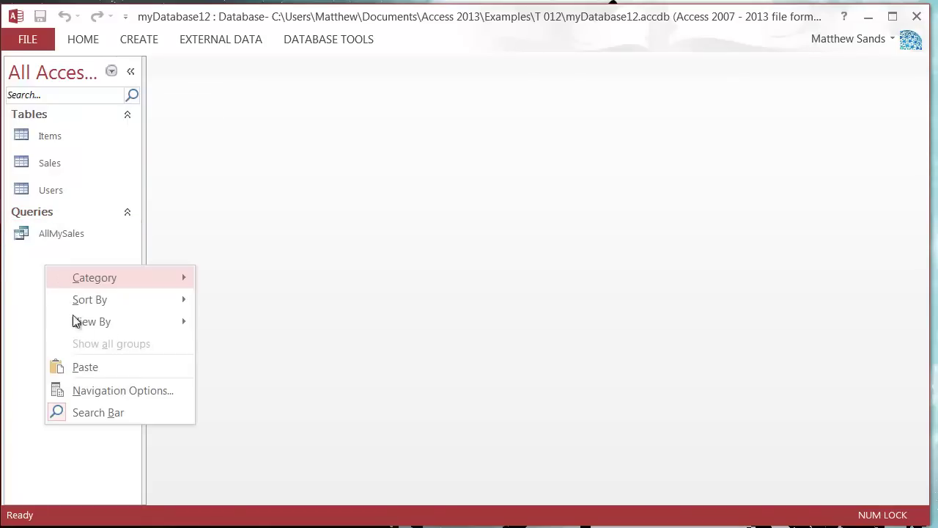
pyautogui.click(89, 359)
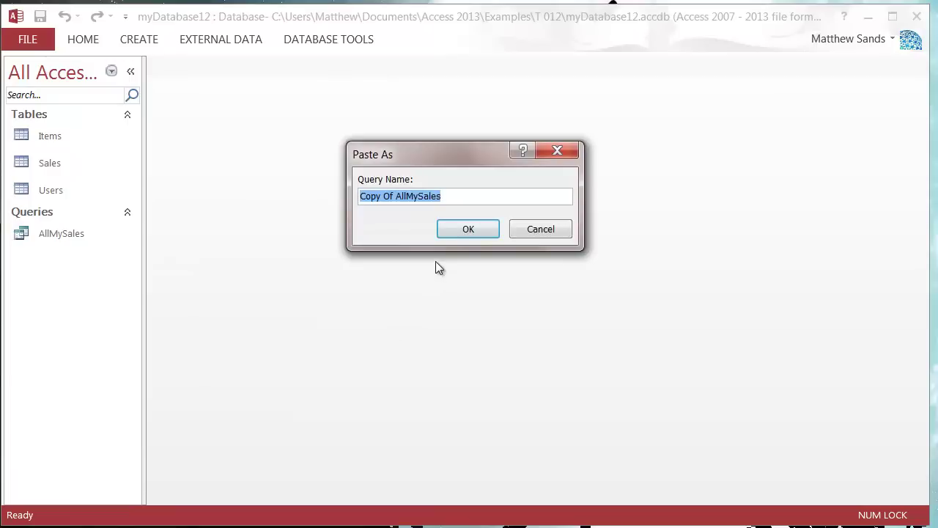
pyautogui.write('Matt')
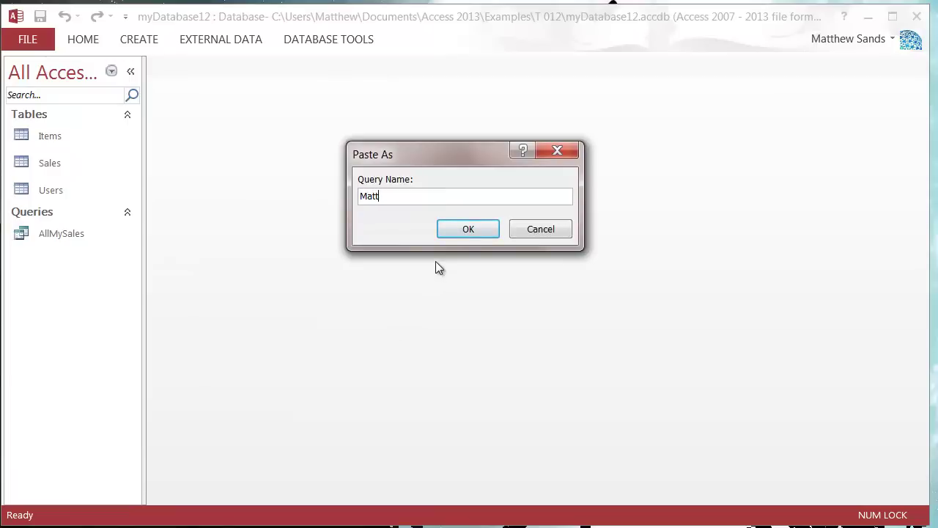
pyautogui.write('Sales')
pyautogui.click(479, 232)
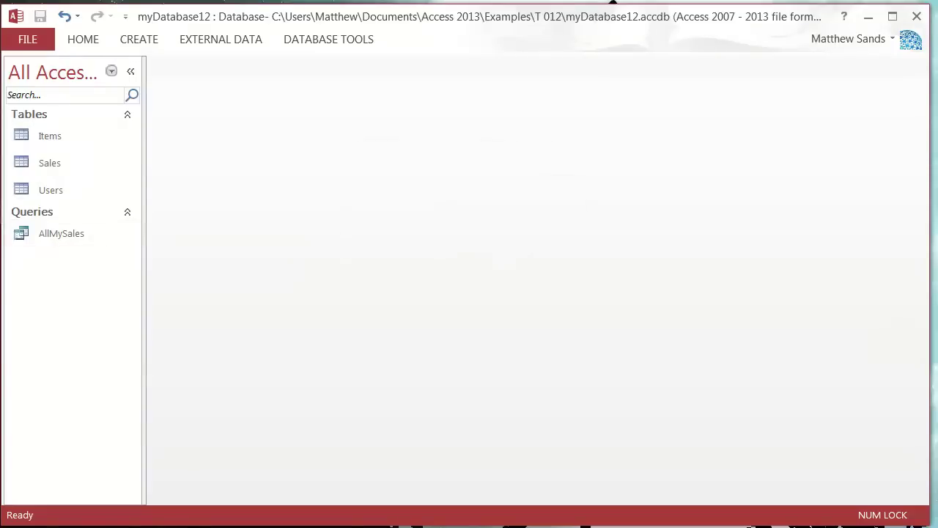
pyautogui.click(68, 260)
pyautogui.rightClick(81, 263)
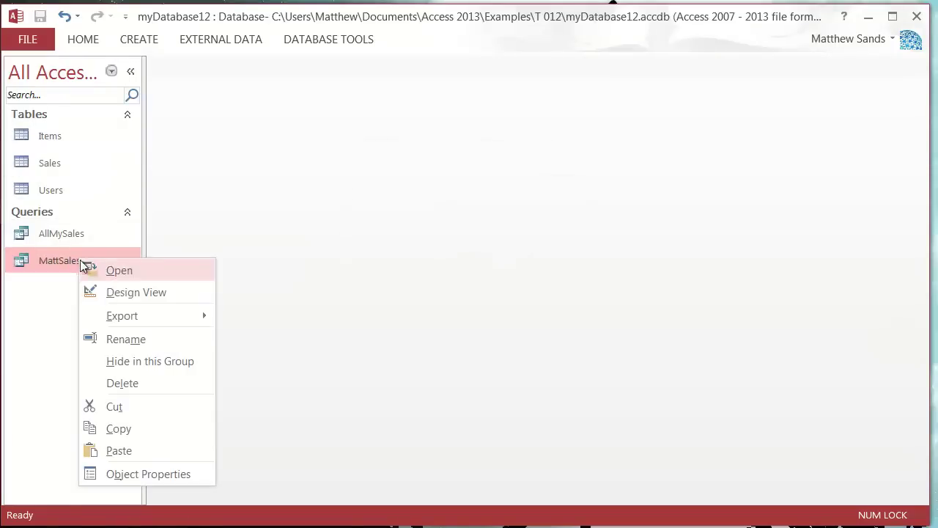
# Open MattSales in Design View and enter the user's full name as the UserName criterion
pyautogui.click(153, 293)
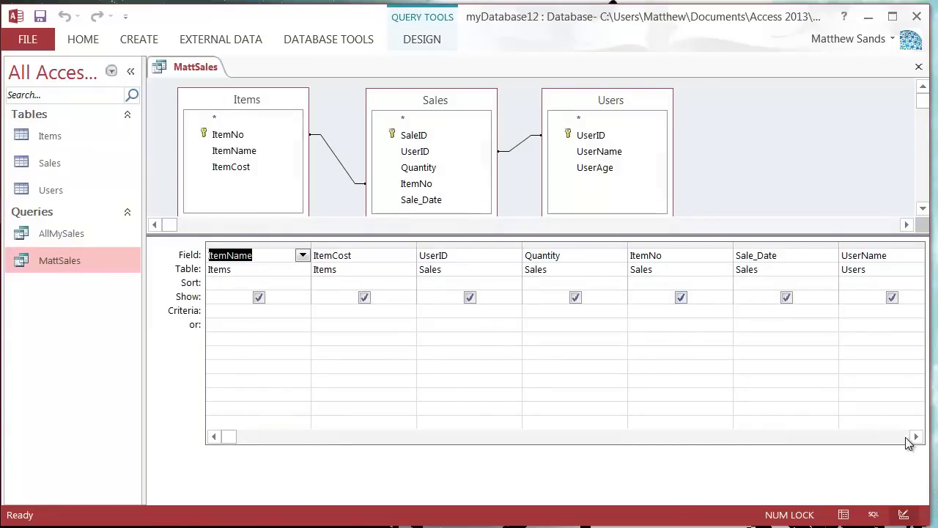
pyautogui.click(916, 435)
pyautogui.click(915, 436)
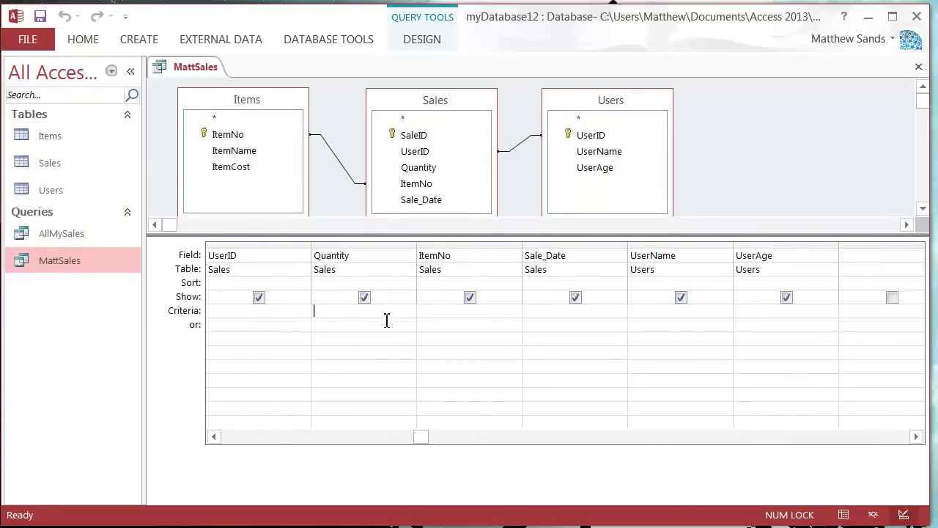
pyautogui.click(502, 323)
pyautogui.press('Tab')
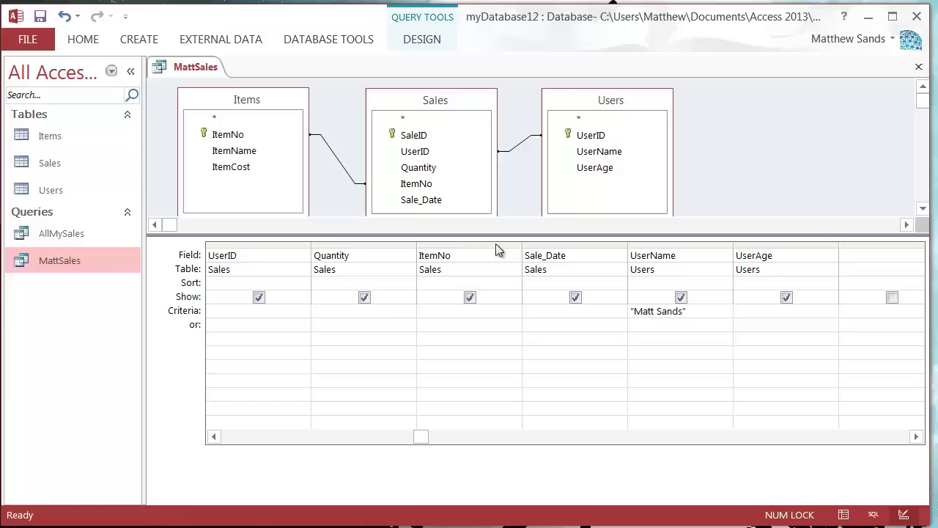
# Save and close MattSales, then run it to see that user's four sales
pyautogui.rightClick(193, 70)
pyautogui.click(191, 74)
pyautogui.rightClick(189, 71)
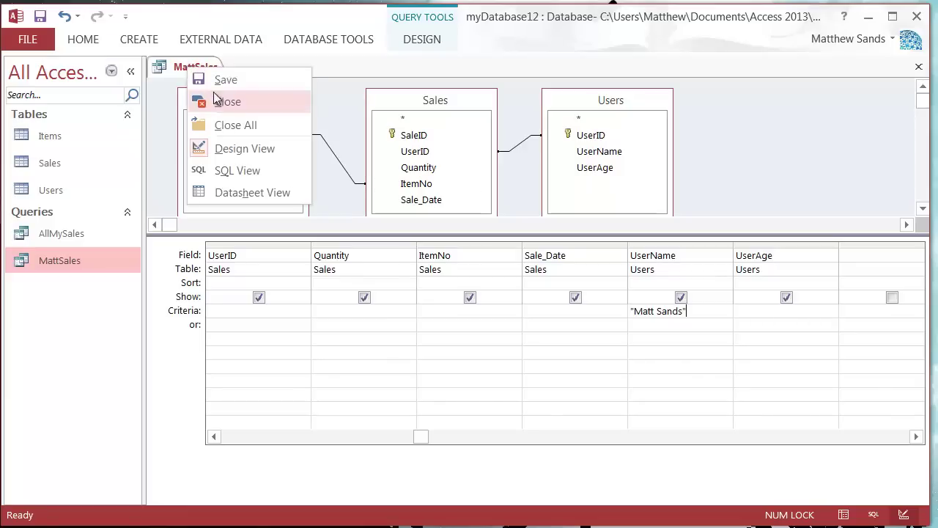
pyautogui.click(196, 99)
pyautogui.rightClick(76, 268)
pyautogui.click(63, 263)
pyautogui.doubleClick(63, 260)
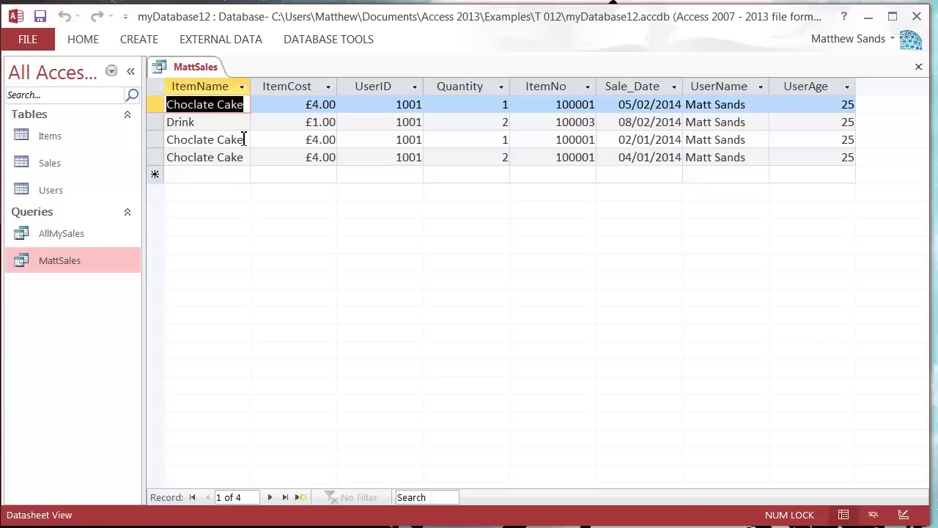
pyautogui.moveTo(244, 139); pyautogui.dragTo(133, 142)
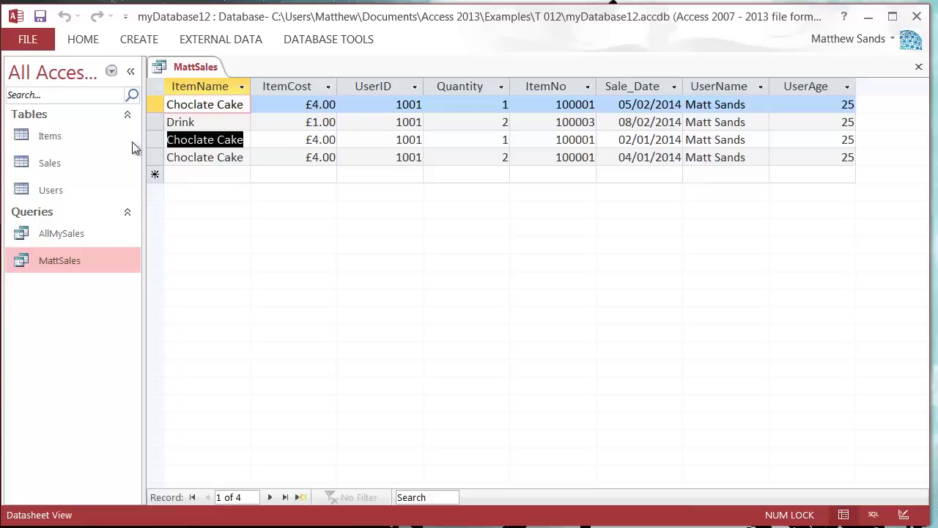
# In Design View, set the ItemName criterion to Choclate Cake
pyautogui.rightClick(198, 69)
pyautogui.click(253, 149)
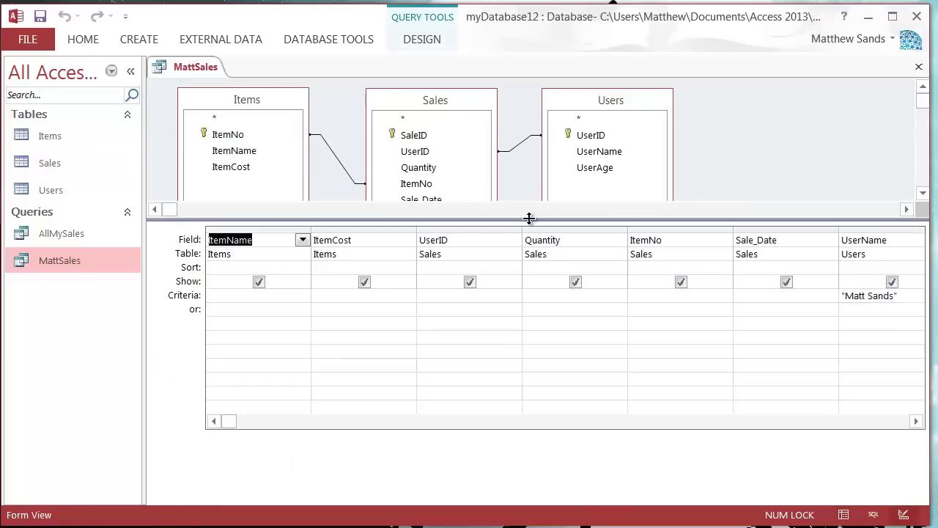
pyautogui.click(388, 338)
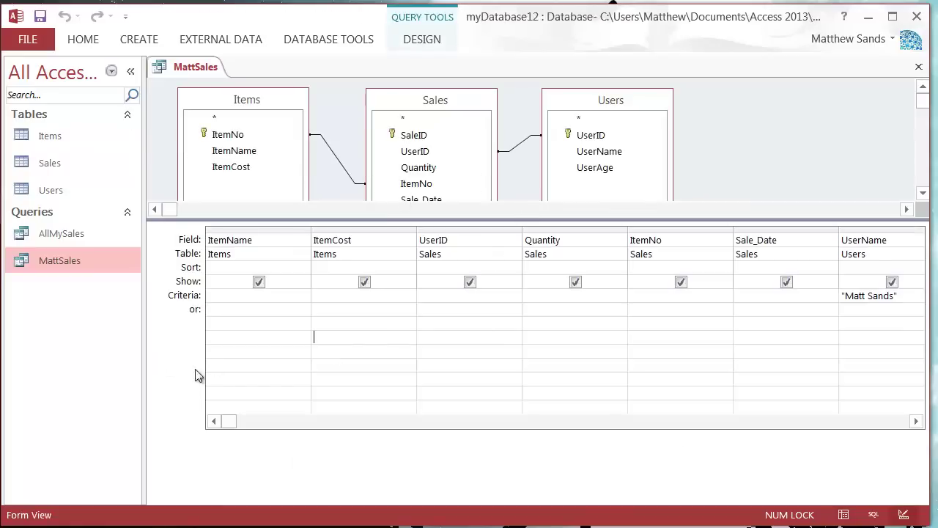
pyautogui.click(246, 301)
pyautogui.write('Choclate Cake')
pyautogui.click(278, 308)
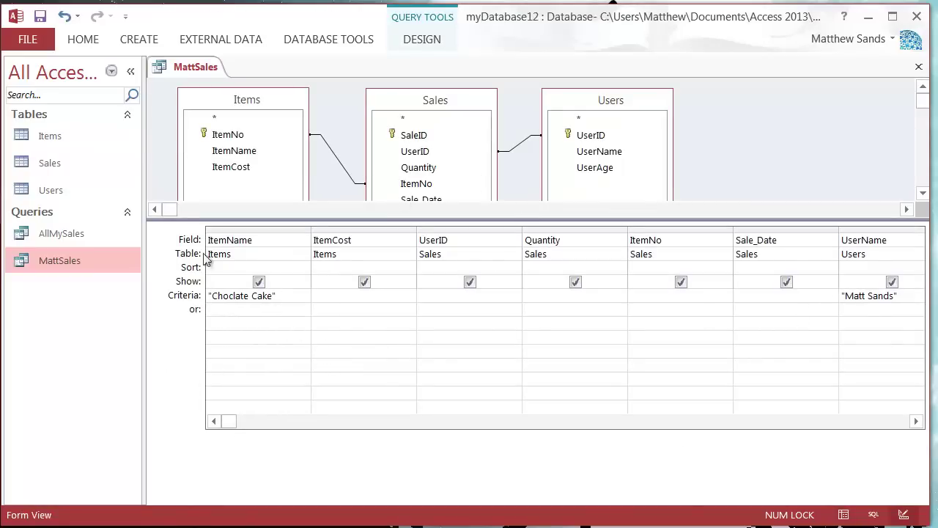
# Switch to Datasheet View and check the item and user names on the three results
pyautogui.rightClick(197, 69)
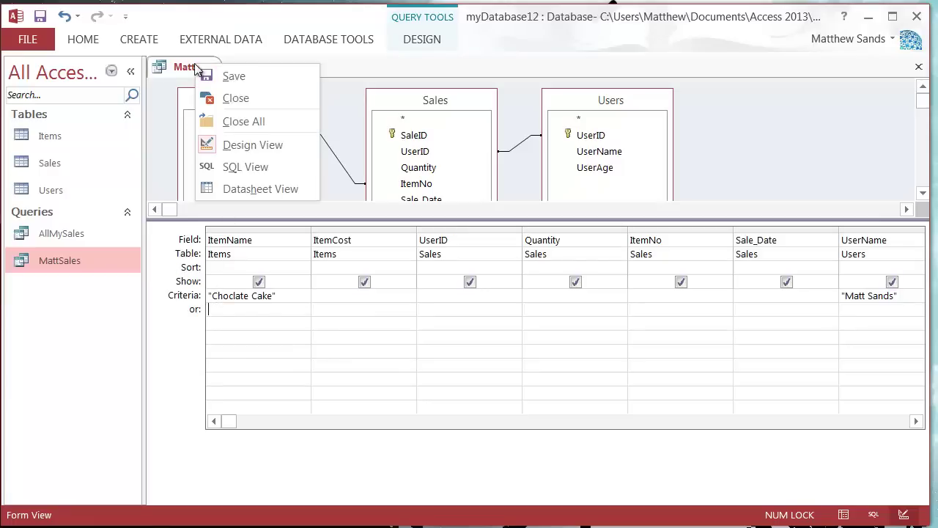
pyautogui.click(252, 189)
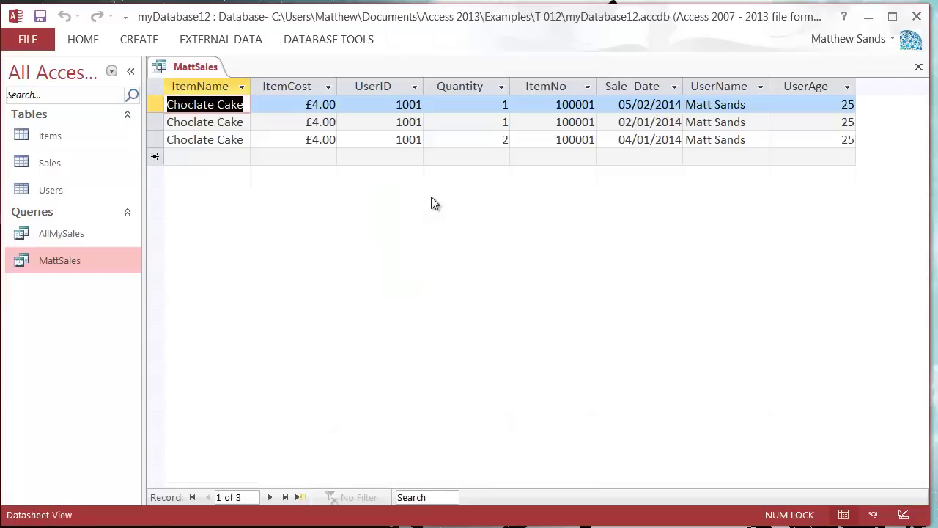
pyautogui.click(207, 122)
pyautogui.click(233, 105)
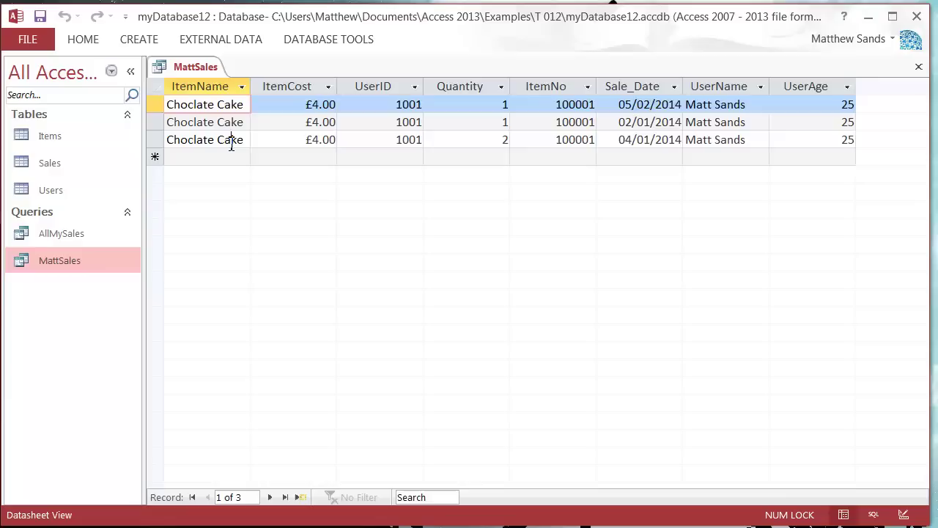
pyautogui.click(231, 140)
pyautogui.click(738, 105)
pyautogui.click(743, 125)
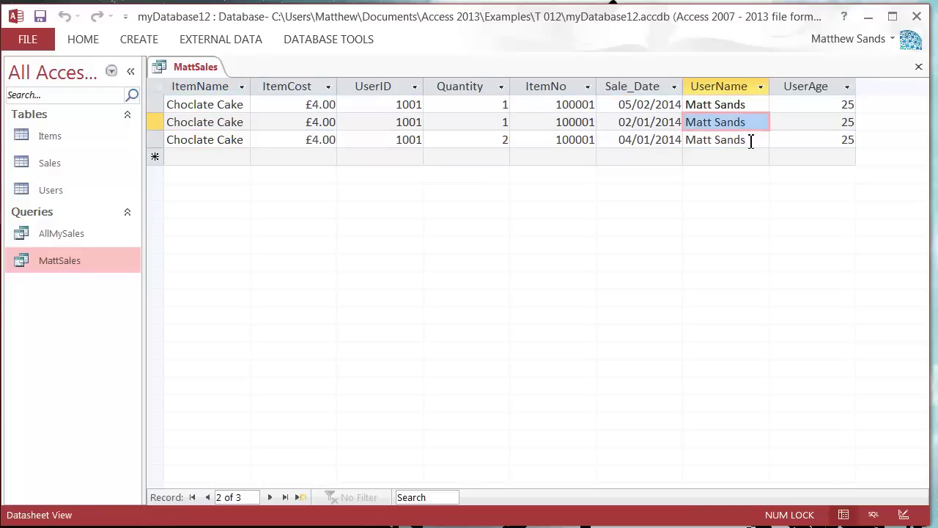
pyautogui.click(750, 139)
pyautogui.click(755, 107)
pyautogui.click(752, 122)
pyautogui.click(751, 105)
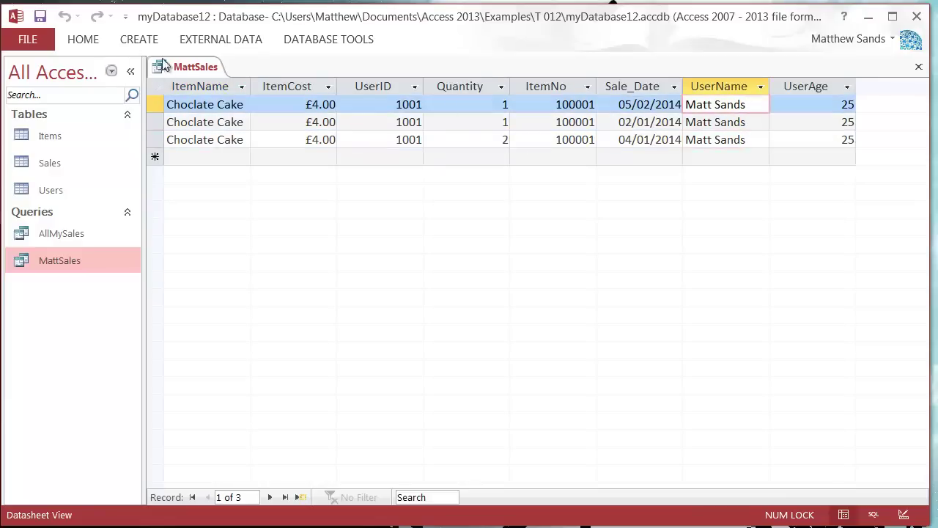
# Return MattSales to Design View and move along the criteria and or rows
pyautogui.rightClick(184, 67)
pyautogui.click(236, 148)
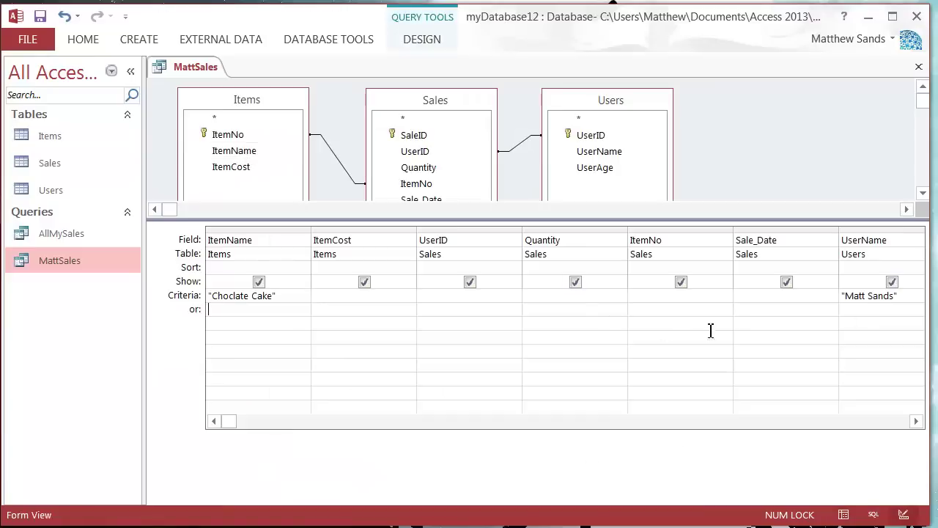
pyautogui.click(339, 295)
pyautogui.click(433, 296)
pyautogui.click(648, 297)
pyautogui.click(221, 312)
pyautogui.click(414, 314)
pyautogui.click(533, 312)
pyautogui.click(663, 315)
pyautogui.click(759, 316)
pyautogui.click(891, 321)
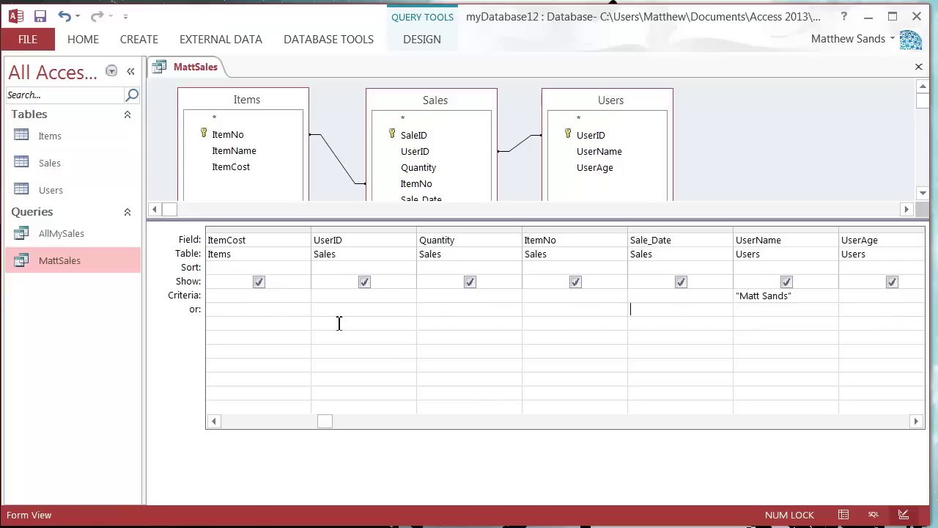
pyautogui.moveTo(312, 421); pyautogui.dragTo(214, 421)
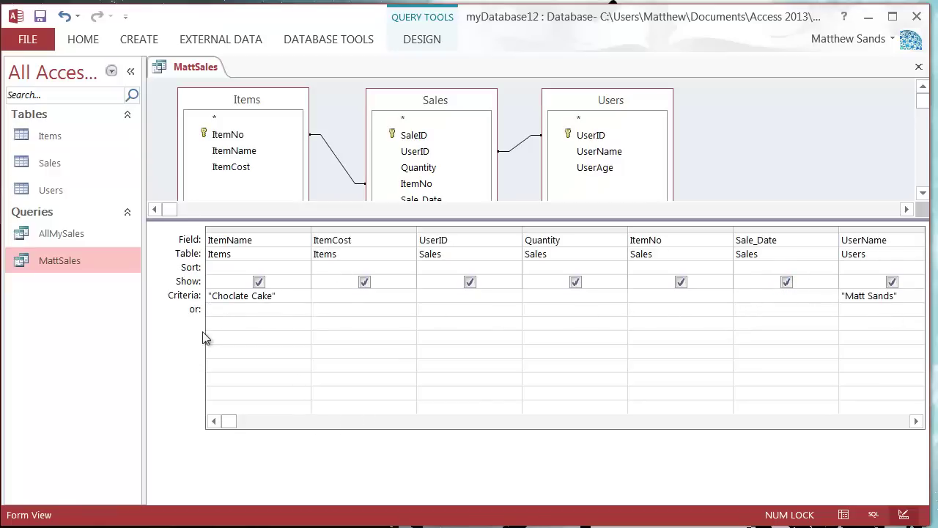
# Add Crisps as the ItemName or-row criterion, checking item names in the Items table
pyautogui.click(227, 312)
pyautogui.write('Crisps')
pyautogui.press('Tab')
pyautogui.doubleClick(96, 138)
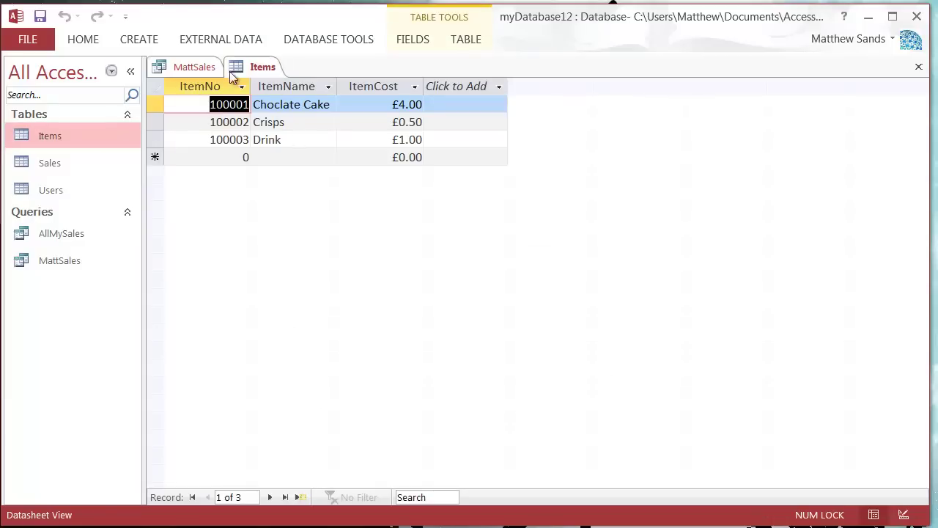
pyautogui.rightClick(261, 67)
pyautogui.click(295, 101)
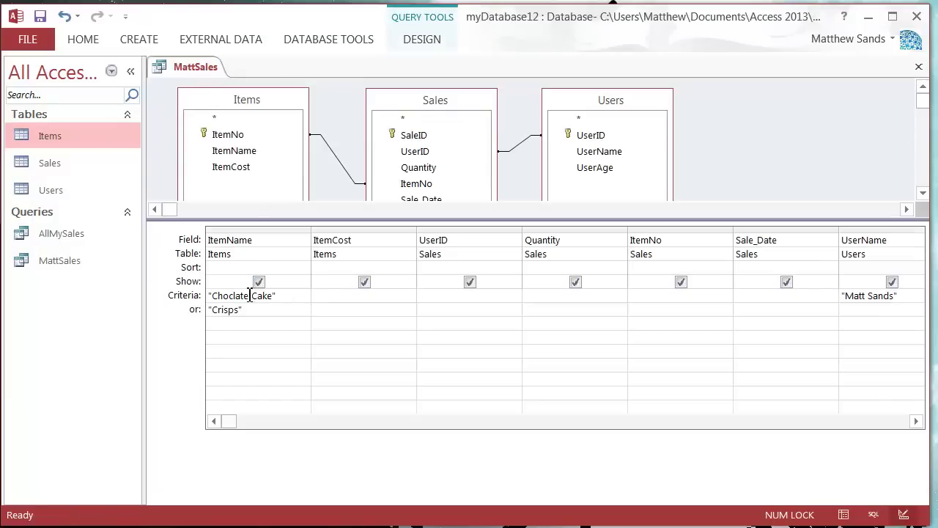
# Enter the second user's name as the UserName or-row criterion
pyautogui.click(860, 311)
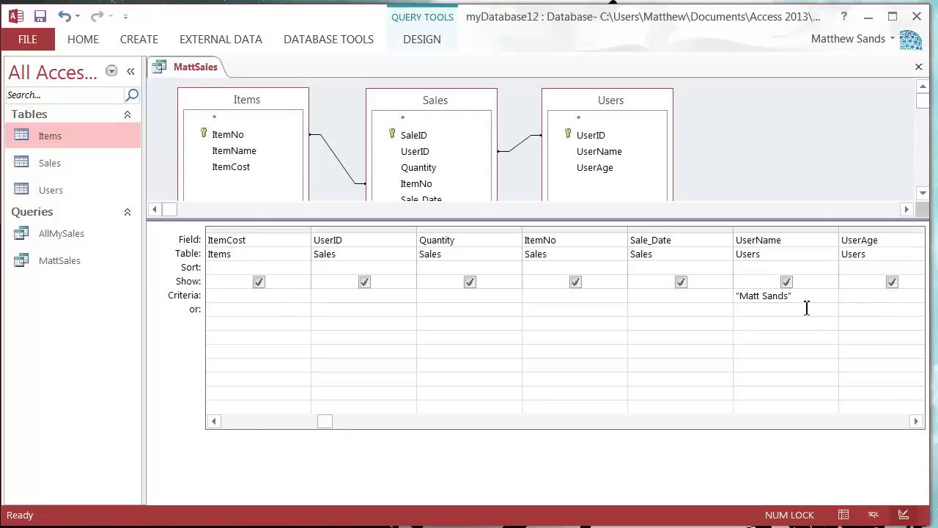
pyautogui.press('Tab')
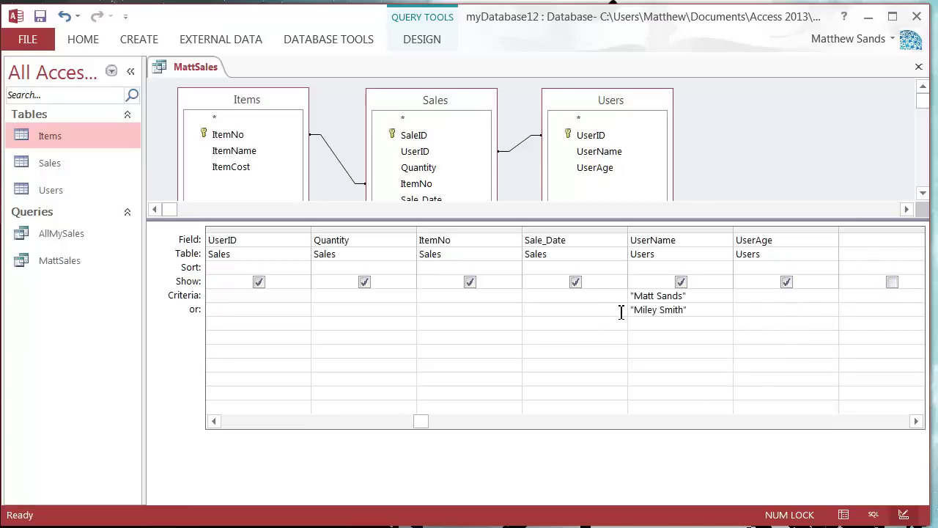
pyautogui.rightClick(189, 72)
pyautogui.click(265, 195)
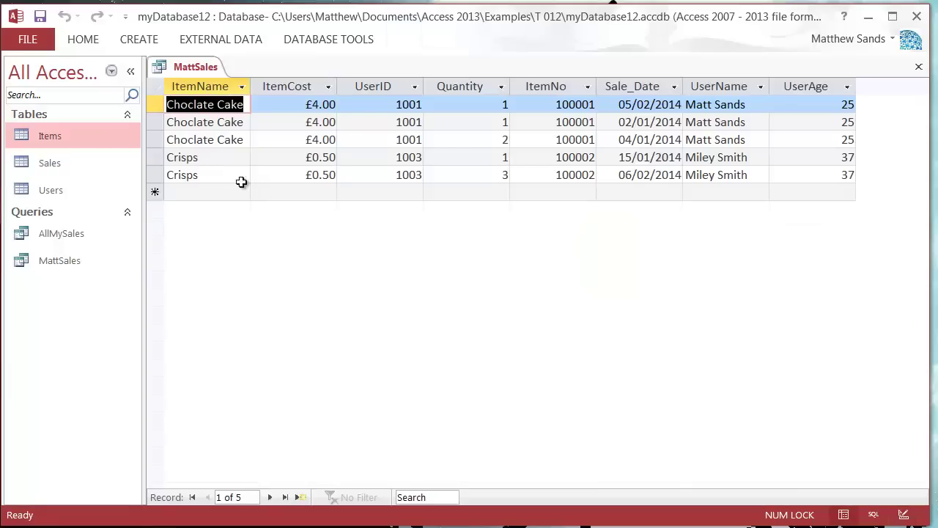
pyautogui.click(216, 159)
pyautogui.click(223, 179)
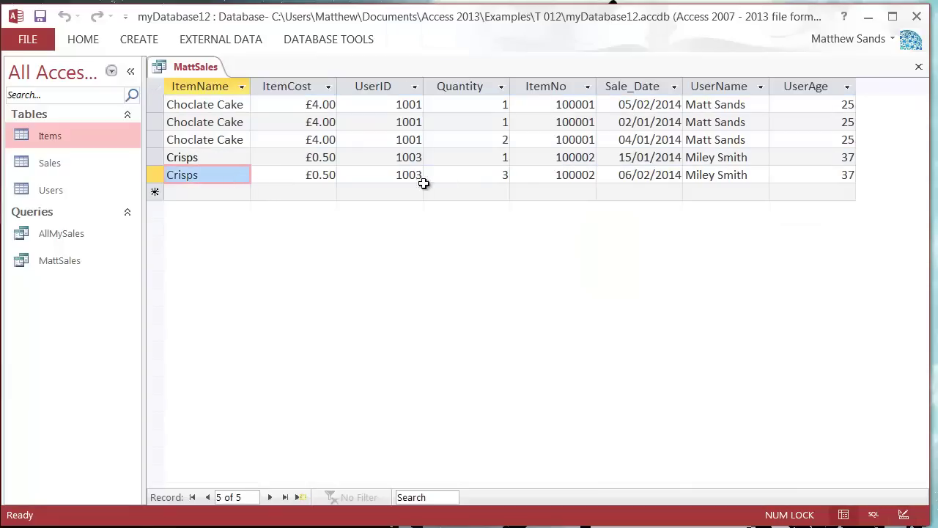
pyautogui.click(493, 169)
pyautogui.click(493, 159)
pyautogui.click(495, 174)
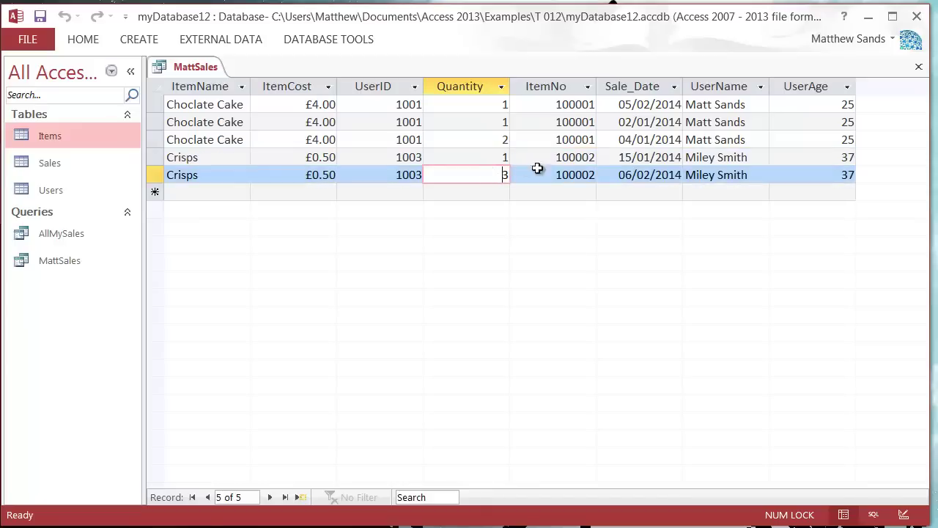
pyautogui.click(753, 151)
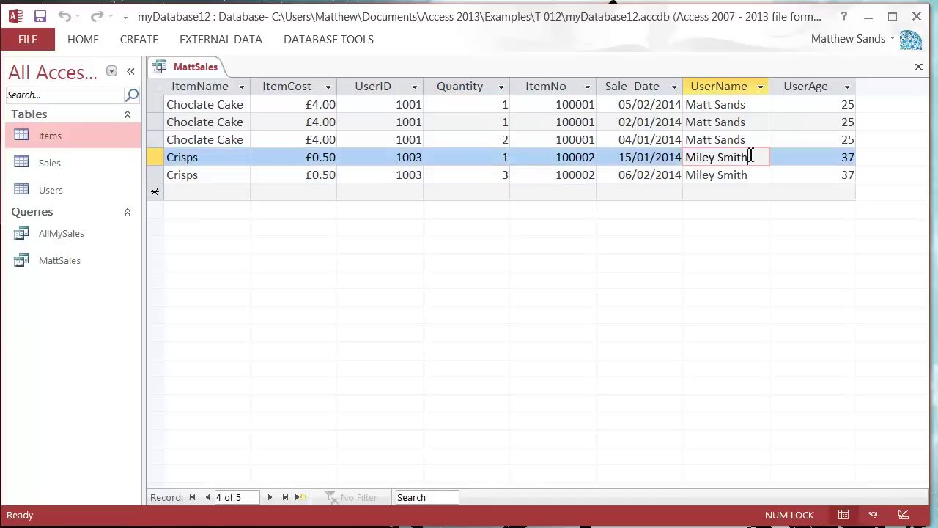
pyautogui.rightClick(196, 67)
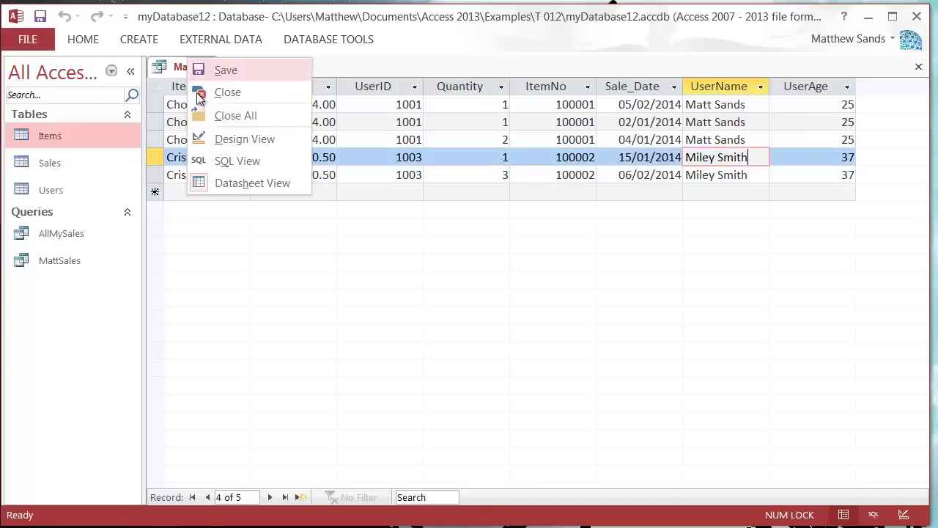
pyautogui.click(252, 137)
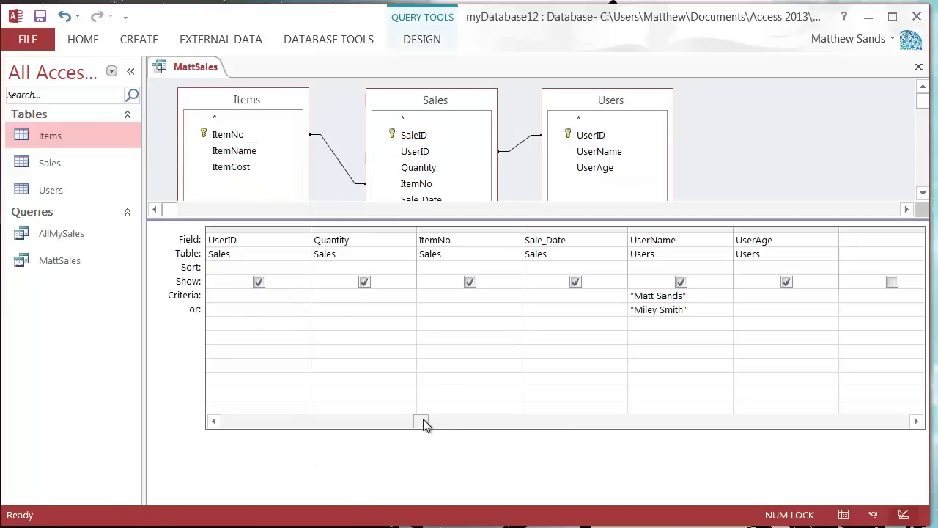
pyautogui.moveTo(422, 420); pyautogui.dragTo(262, 422)
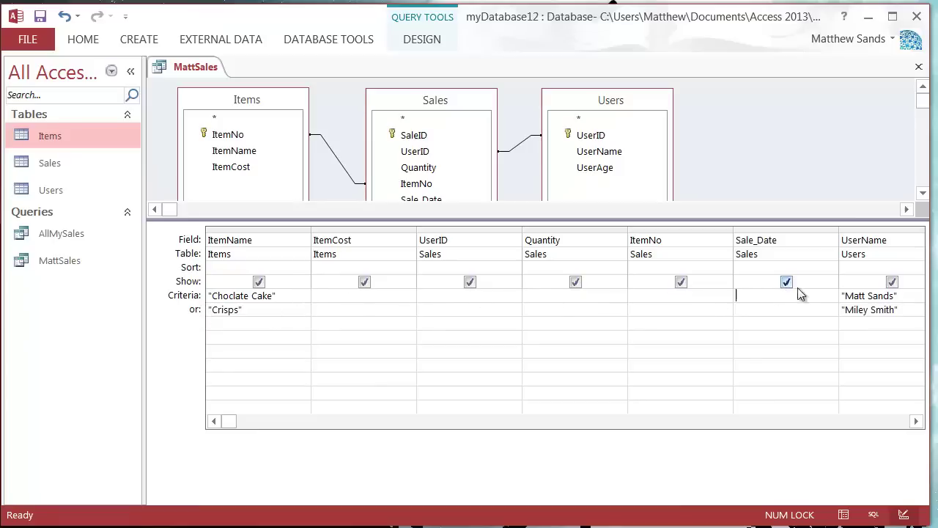
pyautogui.click(872, 295)
pyautogui.click(664, 315)
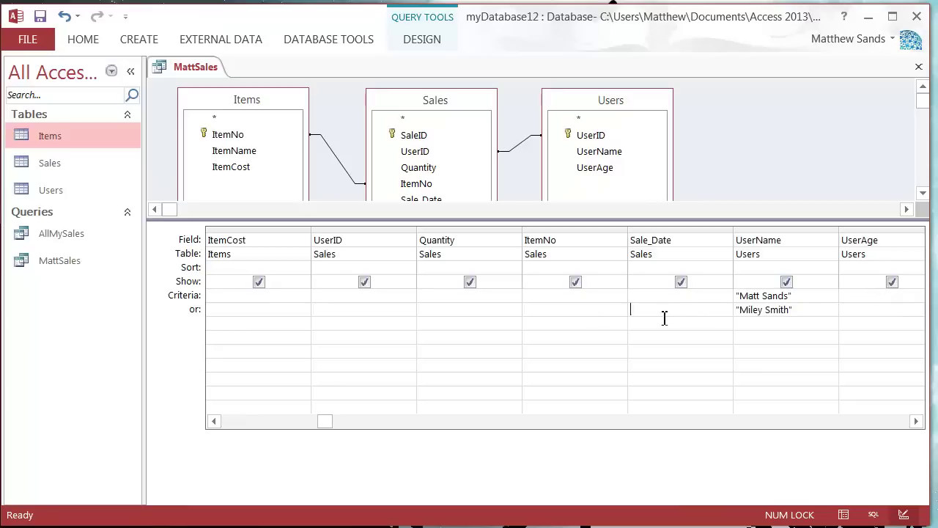
pyautogui.moveTo(318, 420); pyautogui.dragTo(222, 420)
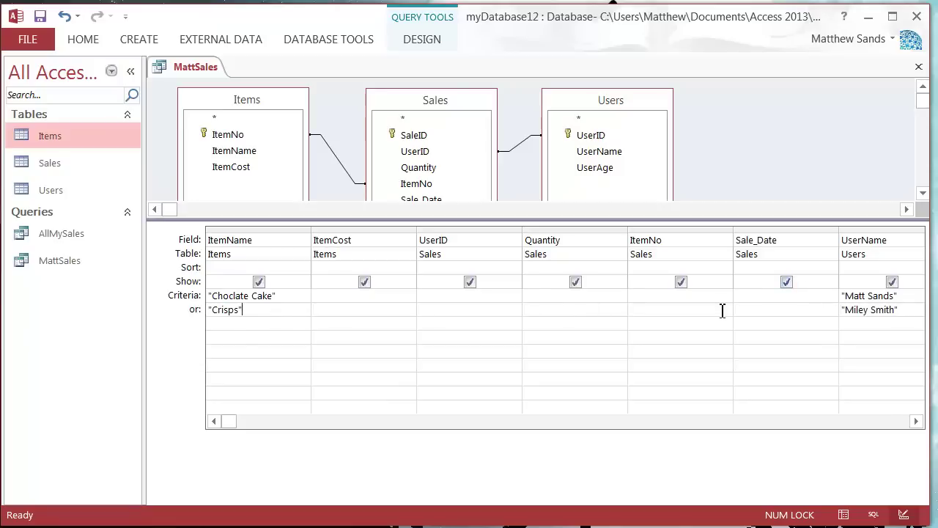
# Copy Choclate Cake from the ItemName criterion and paste it over Crisps on the or row
pyautogui.moveTo(268, 296); pyautogui.dragTo(126, 294)
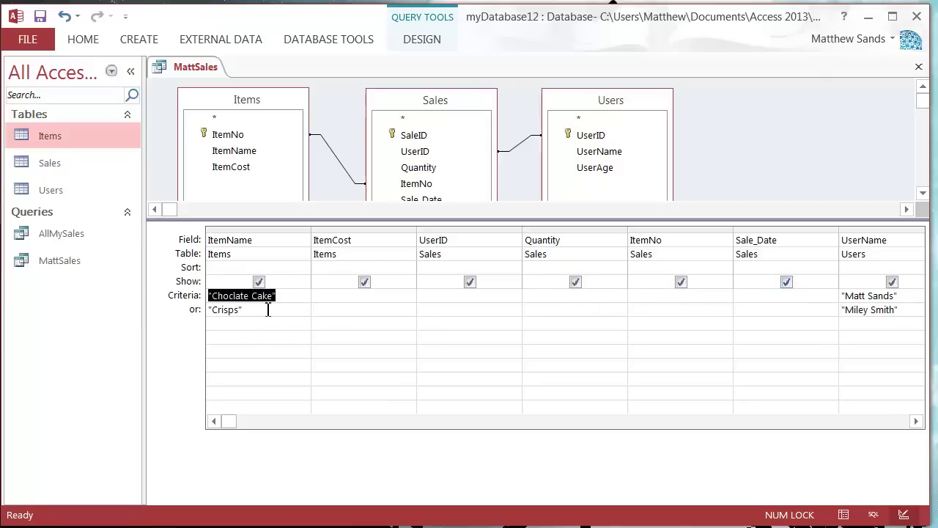
pyautogui.hotkey('ctrl', 'c')
pyautogui.click(268, 309)
pyautogui.doubleClick(281, 309)
pyautogui.hotkey('ctrl', 'v')
pyautogui.click(266, 327)
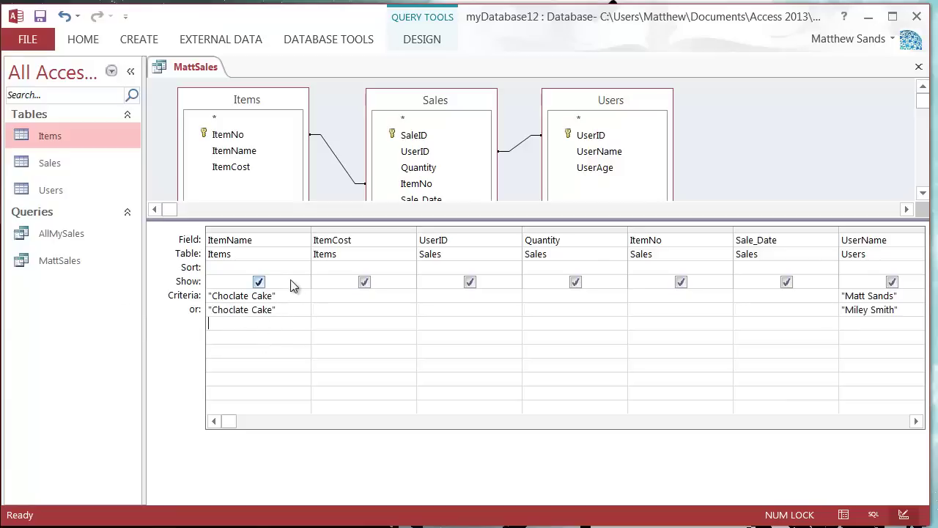
# Check the query results in Datasheet View, then return to Design View
pyautogui.rightClick(199, 70)
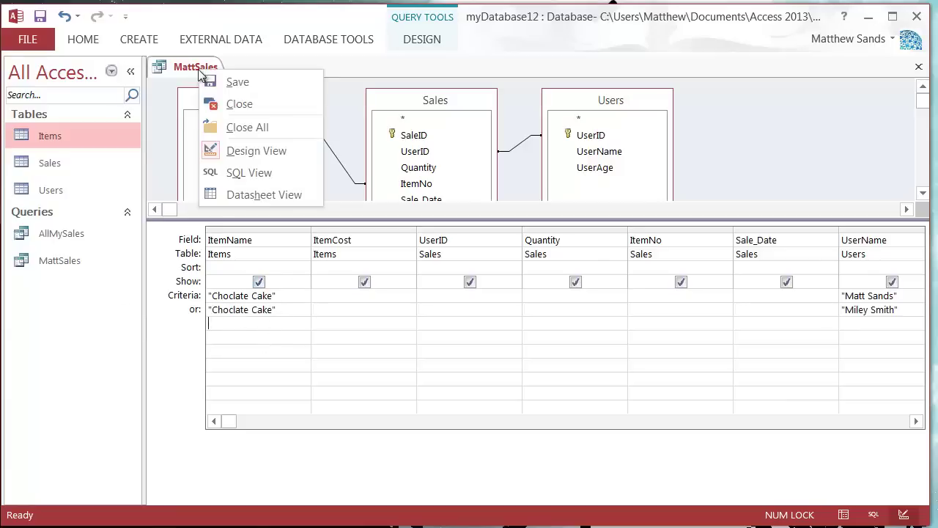
pyautogui.click(258, 195)
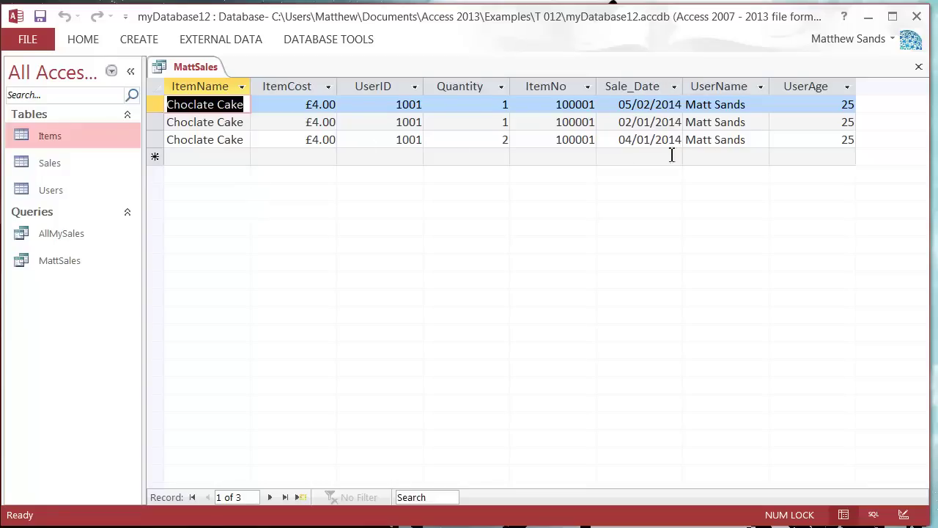
pyautogui.rightClick(189, 70)
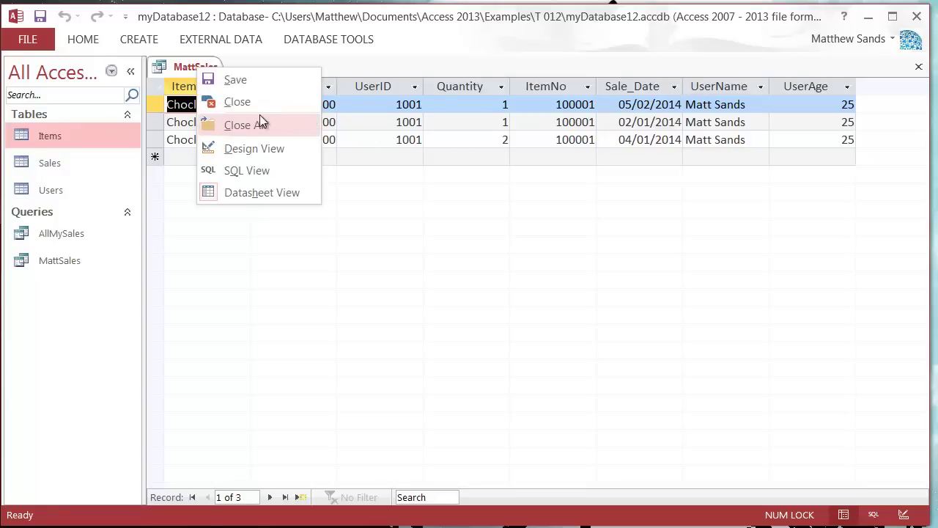
pyautogui.click(249, 150)
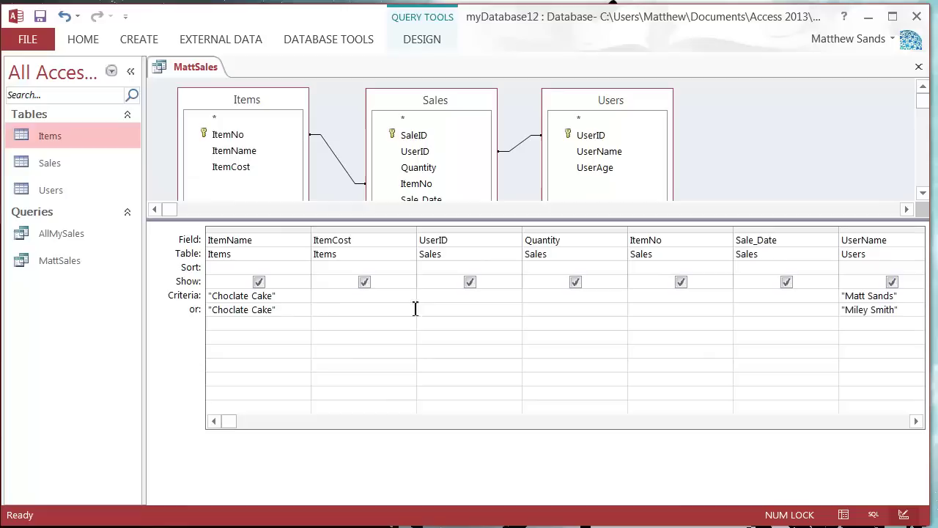
# Delete Choclate Cake from the ItemName or row, check the results, and return to Design View
pyautogui.moveTo(275, 309); pyautogui.dragTo(209, 310)
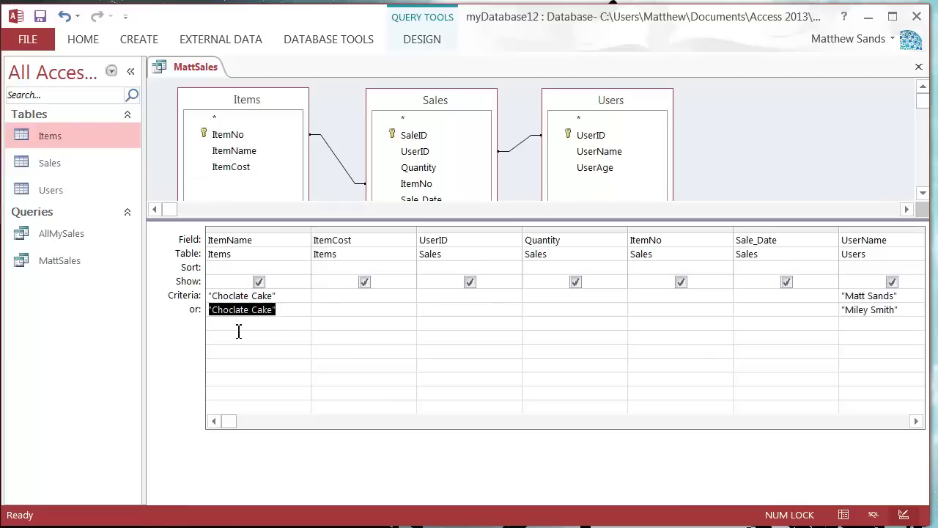
pyautogui.press('Delete')
pyautogui.rightClick(189, 66)
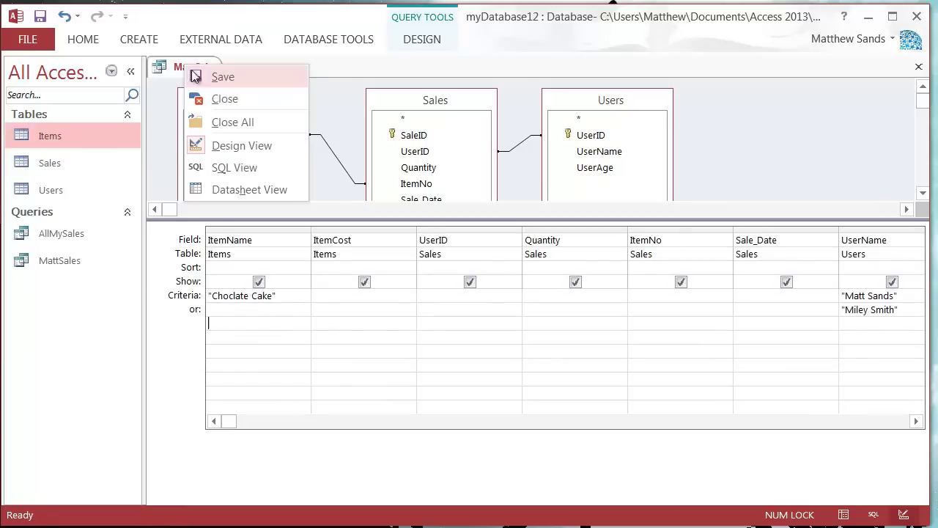
pyautogui.click(252, 189)
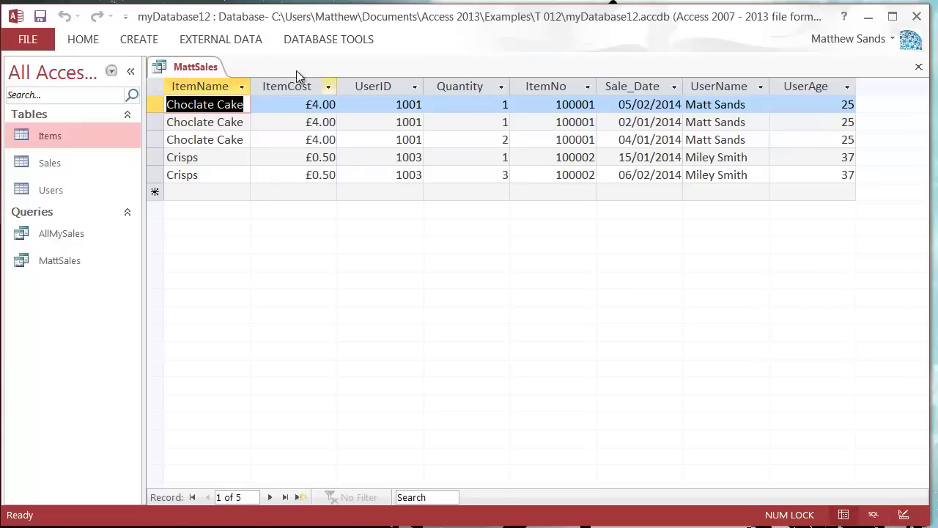
pyautogui.rightClick(180, 69)
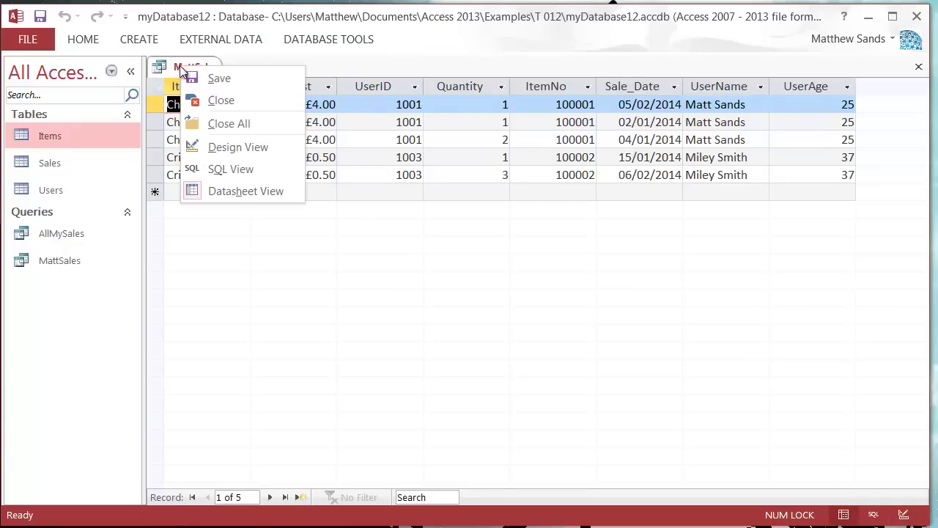
pyautogui.click(241, 148)
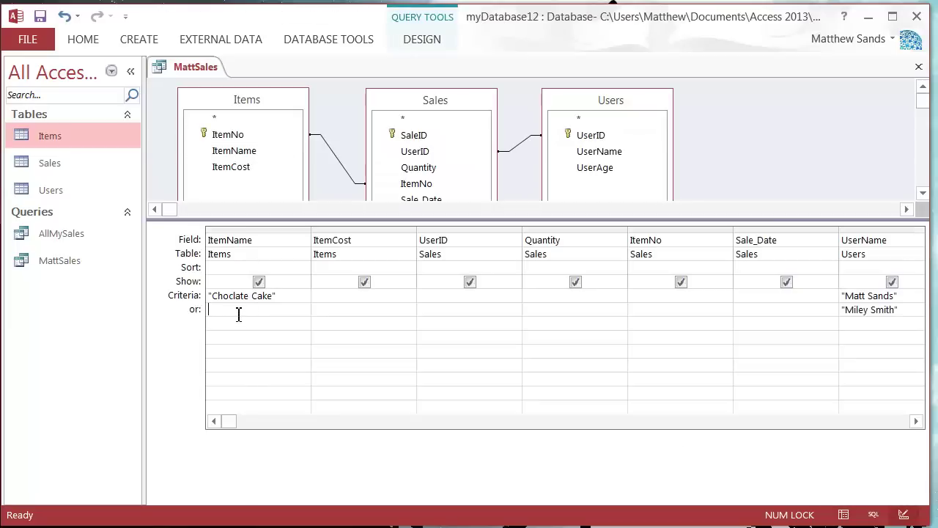
pyautogui.click(907, 299)
pyautogui.click(668, 315)
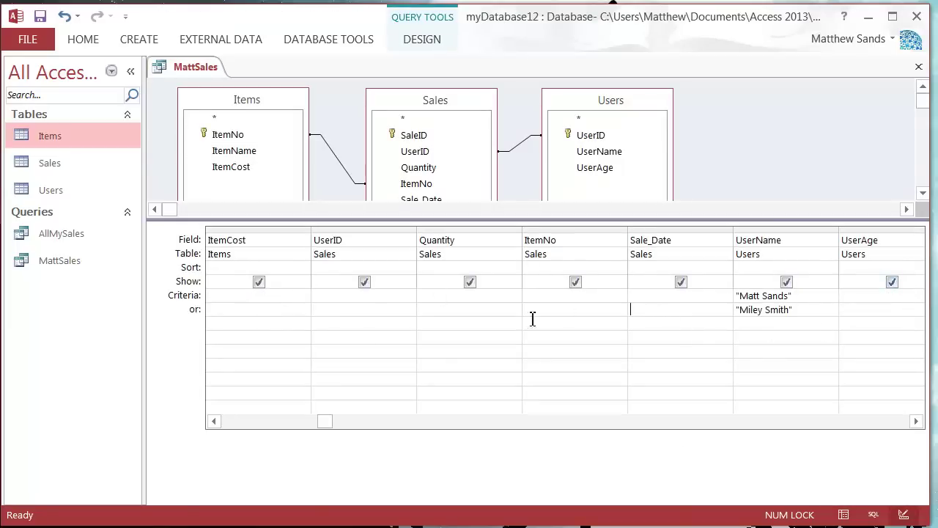
pyautogui.moveTo(321, 436); pyautogui.dragTo(258, 431)
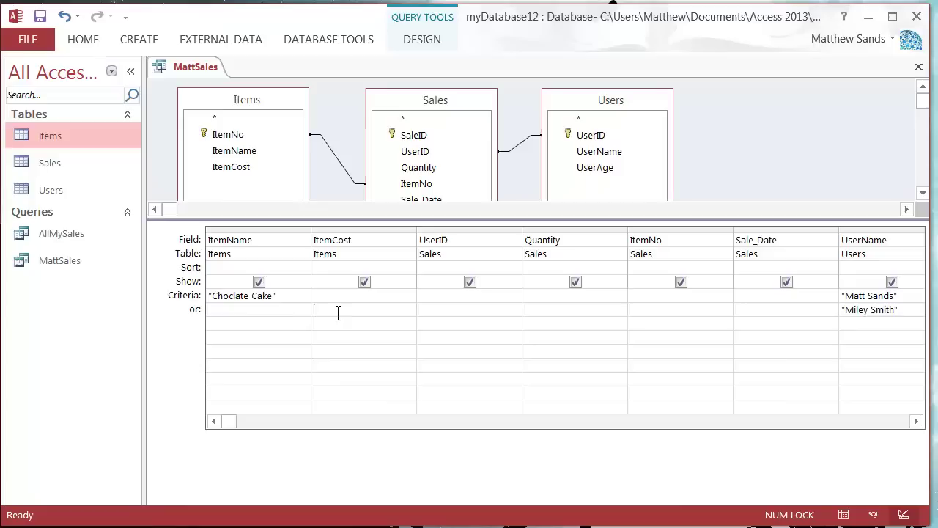
pyautogui.click(280, 314)
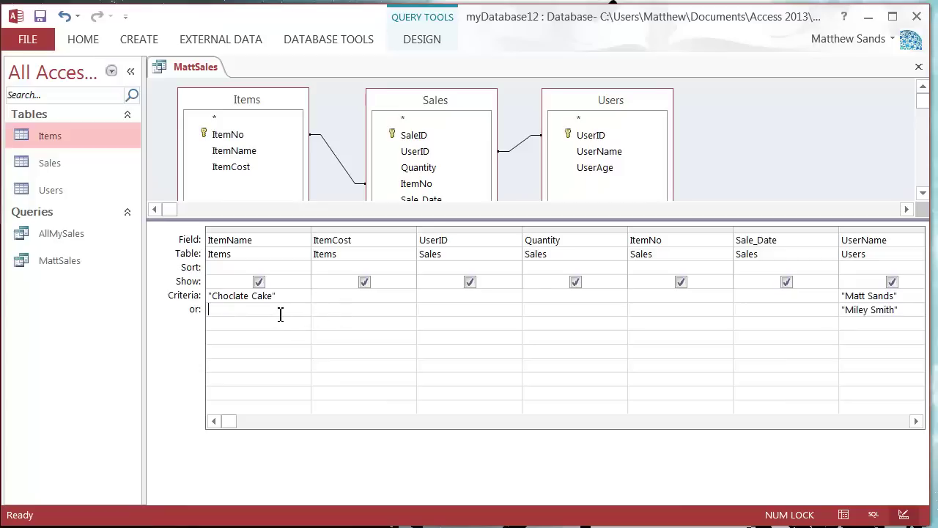